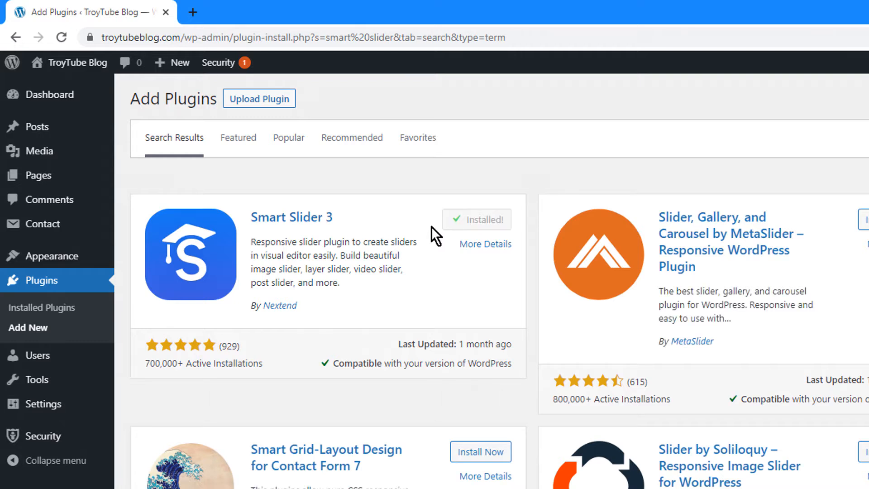
Activate the Smart Slider 3 plugin and open its dashboard.
{"action": "left_click", "coordinate": [506, 227]}
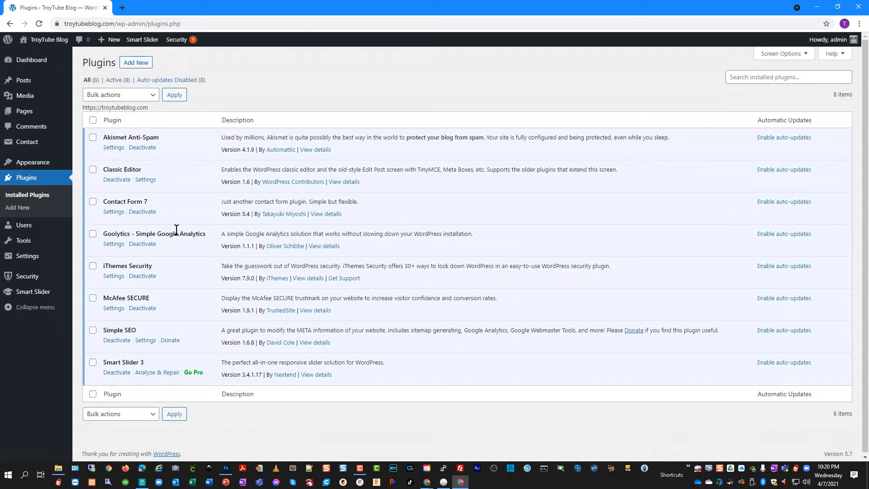
{"action": "mouse_move", "coordinate": [40, 296]}
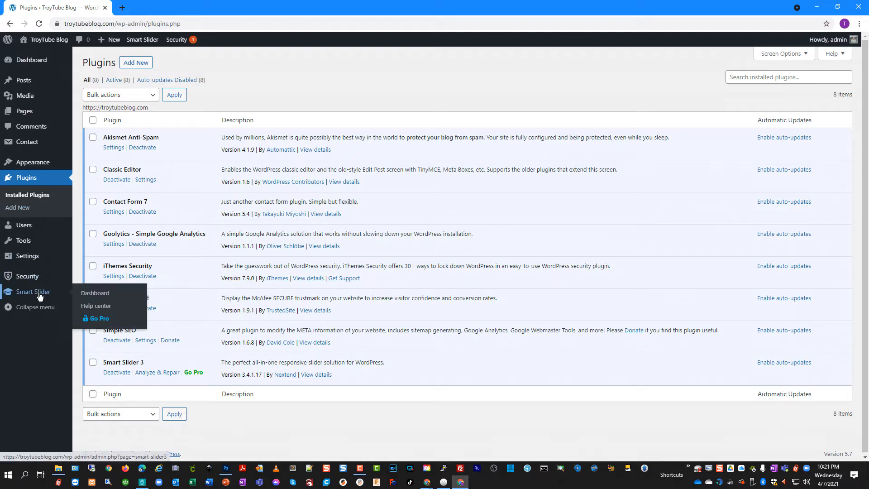
{"action": "left_click", "coordinate": [103, 296]}
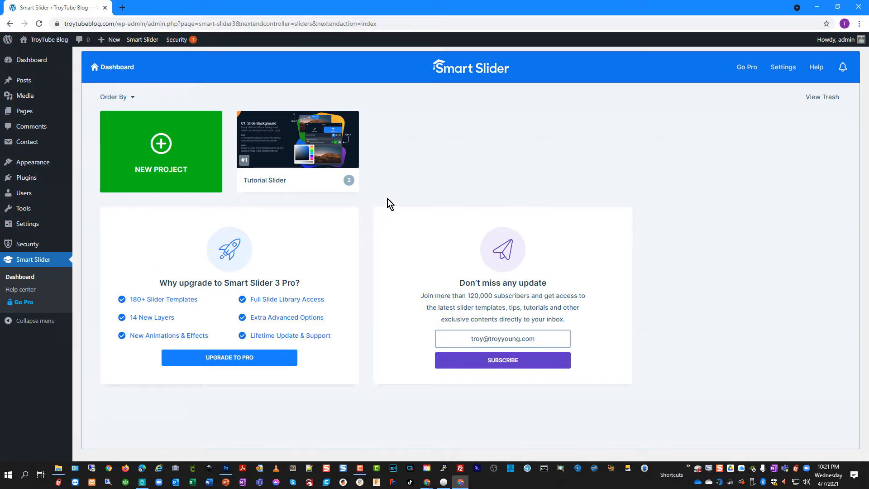
Create a new project from scratch as a Simple slider, 1200 by 600 px, with the Full width layout.
{"action": "left_click", "coordinate": [162, 149]}
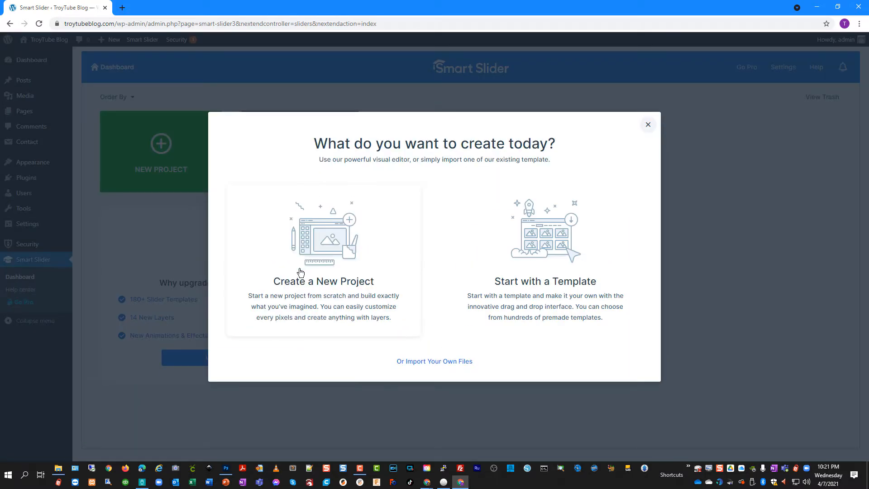
{"action": "left_click", "coordinate": [326, 259]}
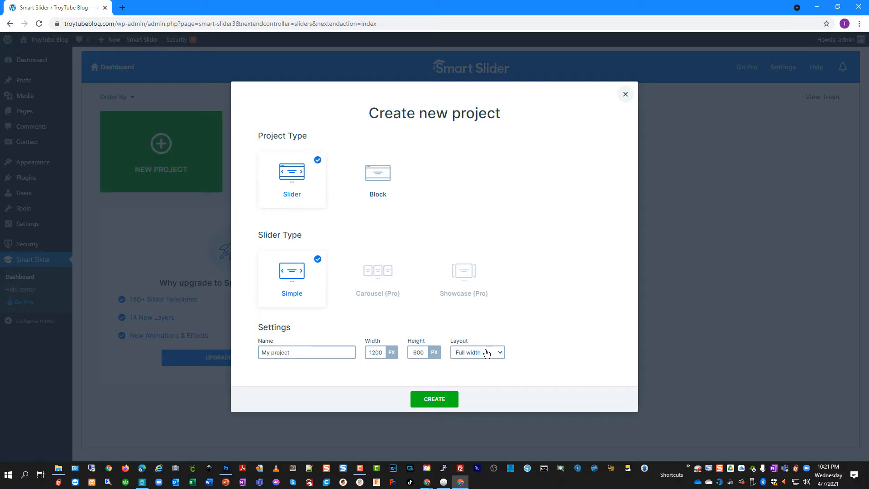
{"action": "left_click", "coordinate": [450, 395]}
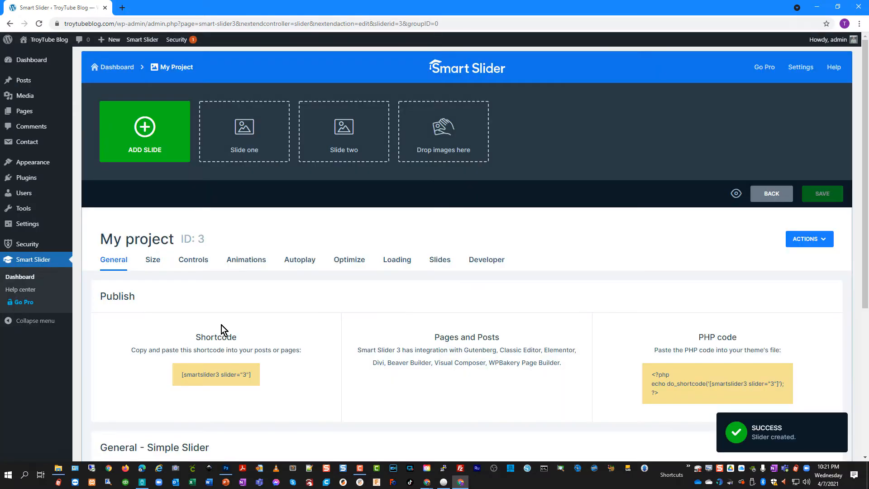
Add the slider1 and slider2 images from the media library as image slides.
{"action": "left_click", "coordinate": [159, 136]}
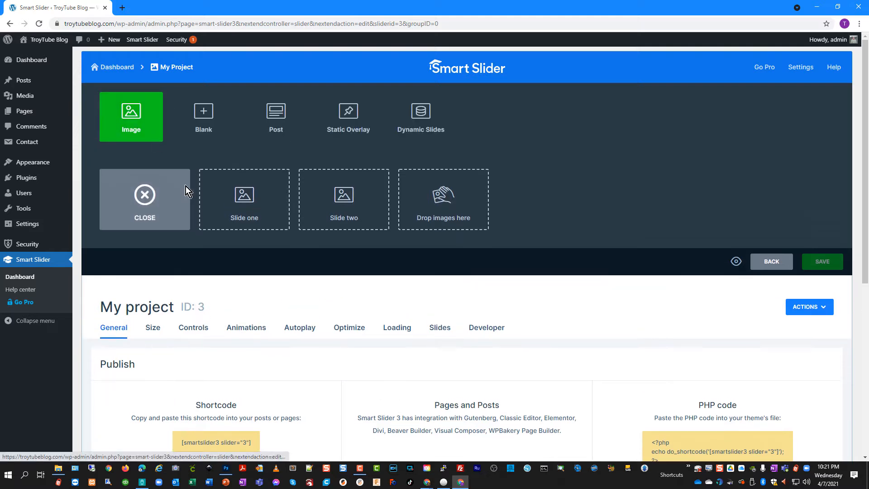
{"action": "left_click", "coordinate": [129, 118]}
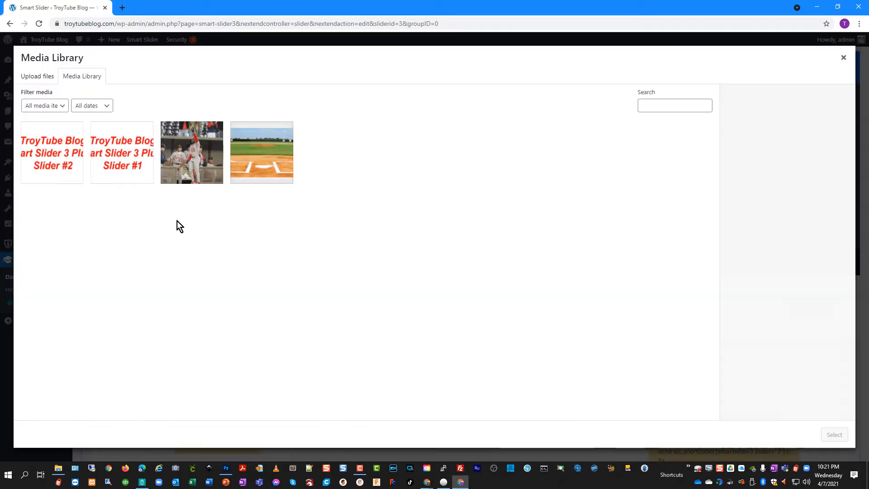
{"action": "left_click", "coordinate": [118, 169]}
{"action": "left_click", "coordinate": [76, 163]}
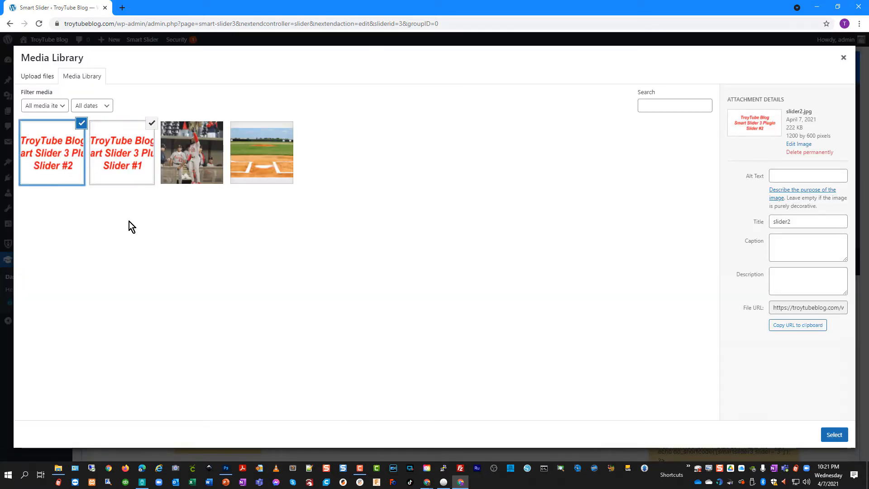
{"action": "left_click", "coordinate": [835, 434]}
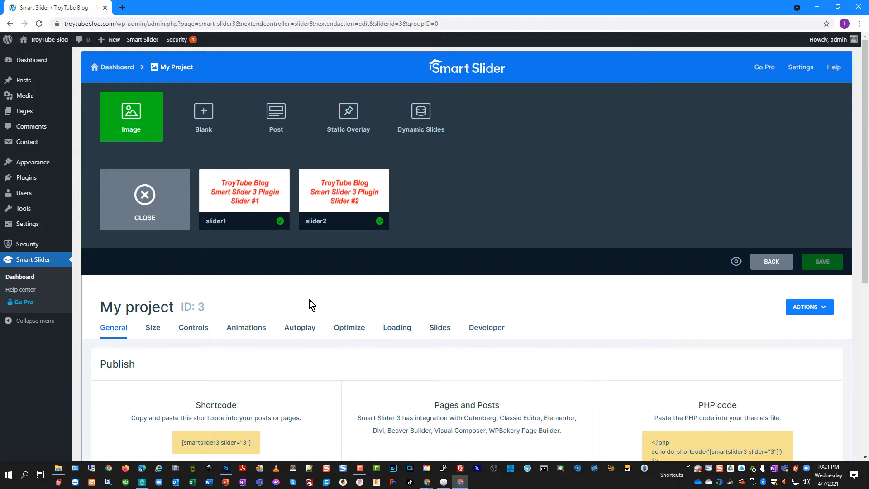
Copy the project's shortcode [smartslider3 slider="3"] from the Publish section.
{"action": "scroll", "coordinate": [309, 358], "scroll_direction": "down", "scroll_amount": 2}
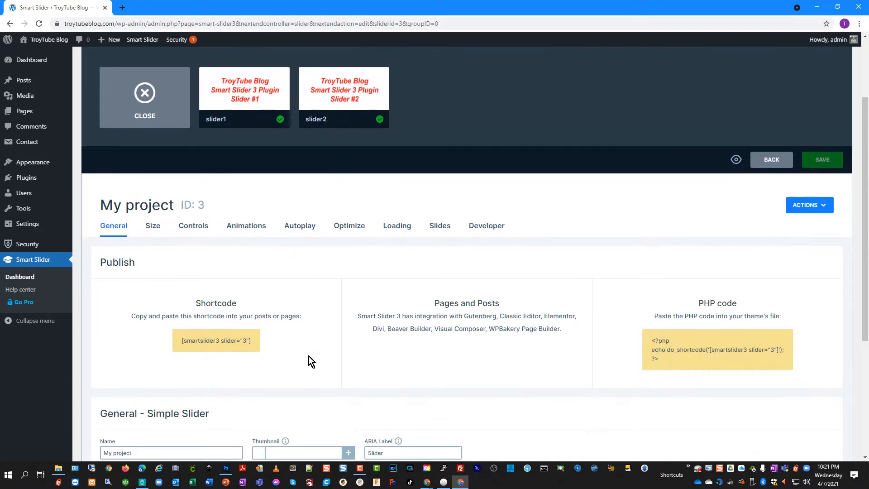
{"action": "scroll", "coordinate": [312, 344], "scroll_direction": "up", "scroll_amount": 1}
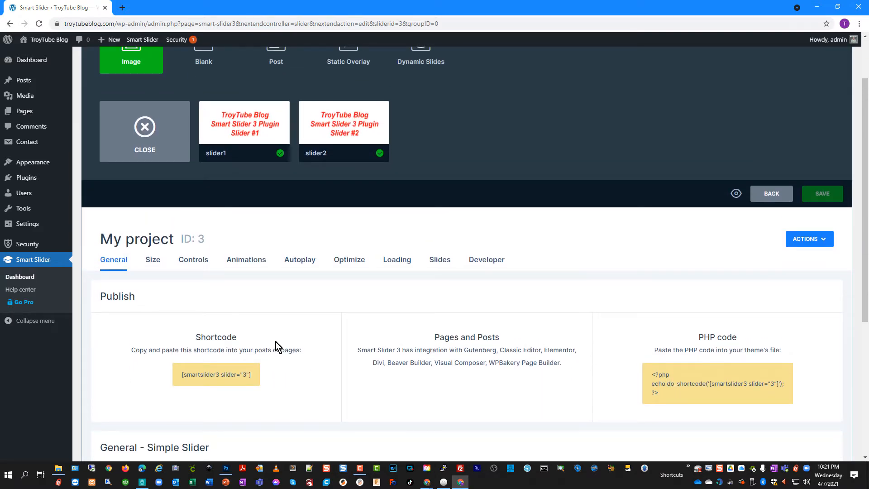
{"action": "scroll", "coordinate": [276, 341], "scroll_direction": "down", "scroll_amount": 3}
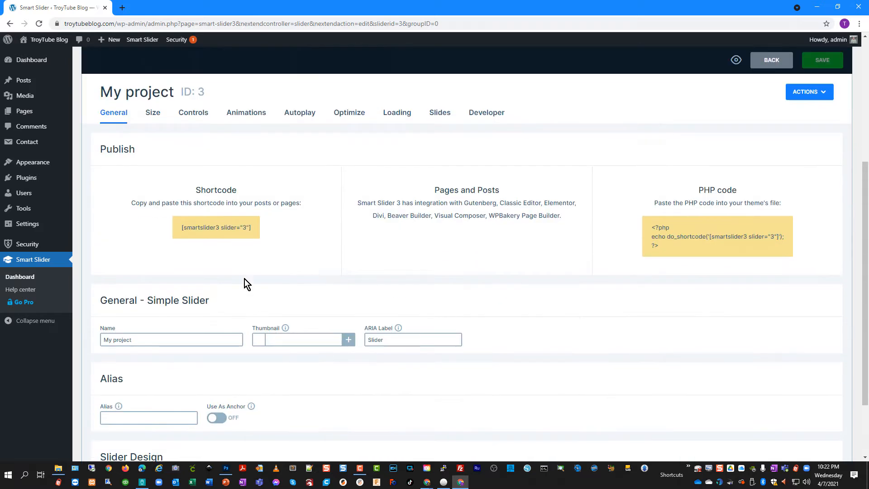
{"action": "scroll", "coordinate": [254, 231], "scroll_direction": "down", "scroll_amount": 1}
{"action": "left_click", "coordinate": [213, 226]}
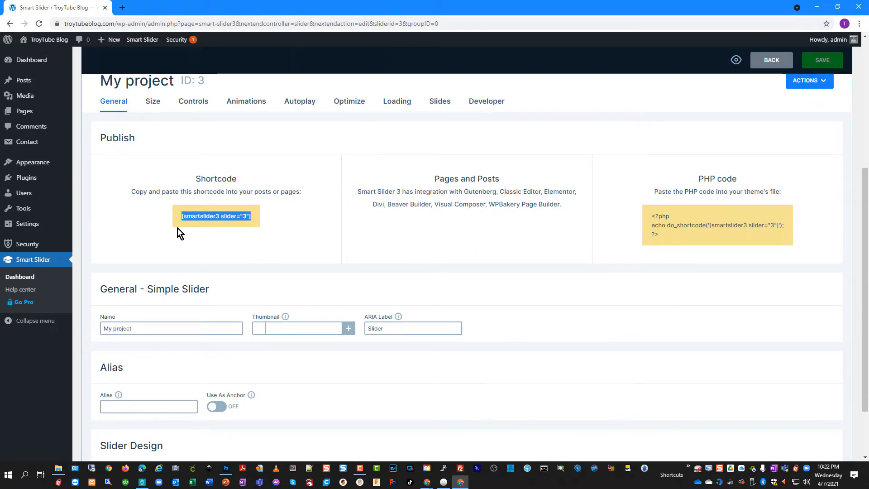
{"action": "right_click", "coordinate": [254, 219]}
{"action": "left_click", "coordinate": [259, 224]}
Review the remaining general settings and the slider's size, breakpoint and layout settings.
{"action": "scroll", "coordinate": [297, 387], "scroll_direction": "down", "scroll_amount": 2}
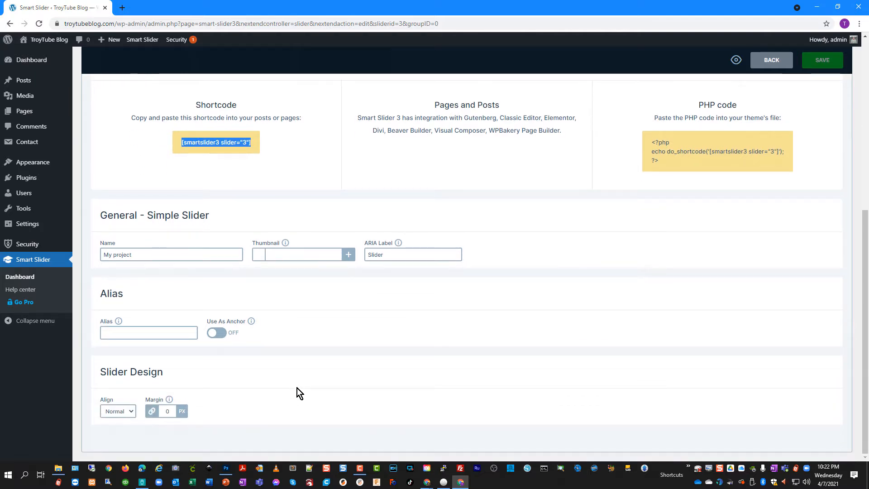
{"action": "scroll", "coordinate": [297, 388], "scroll_direction": "up", "scroll_amount": 6}
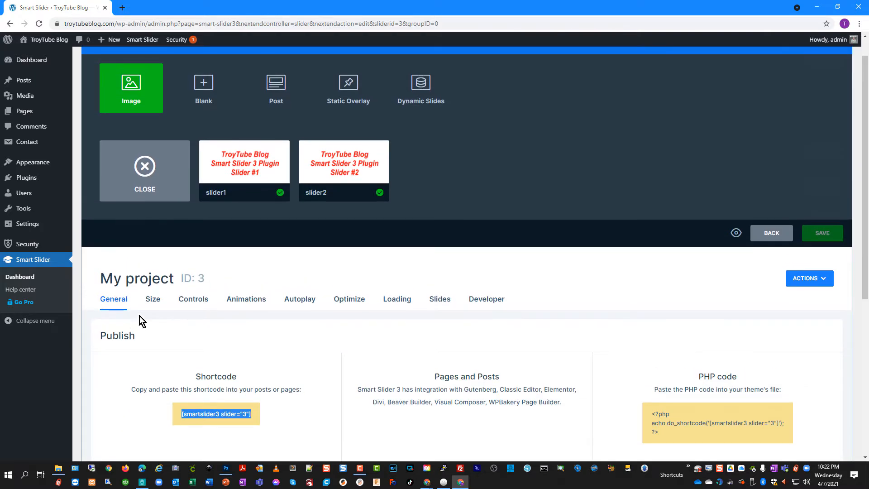
{"action": "left_click", "coordinate": [154, 304]}
{"action": "scroll", "coordinate": [208, 316], "scroll_direction": "down", "scroll_amount": 4}
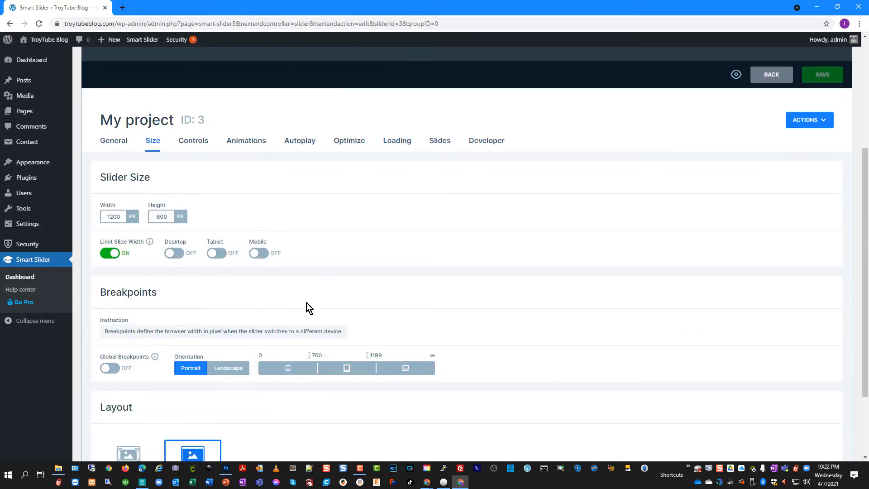
{"action": "scroll", "coordinate": [199, 233], "scroll_direction": "down", "scroll_amount": 3}
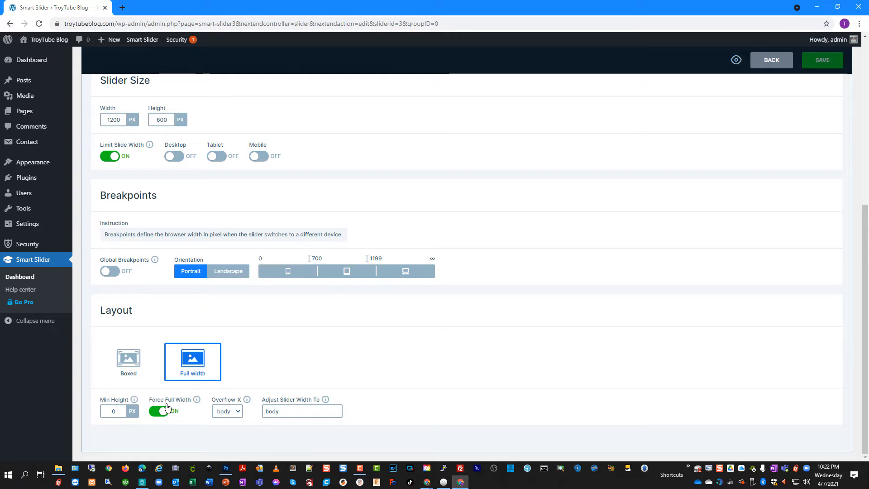
{"action": "scroll", "coordinate": [264, 181], "scroll_direction": "up", "scroll_amount": 8}
Enable the Bullet control for the slider and save the project.
{"action": "left_click", "coordinate": [196, 326]}
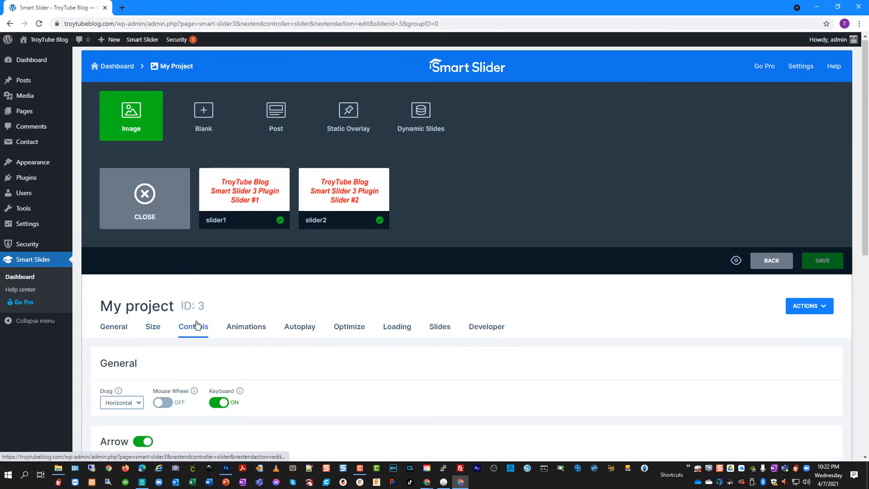
{"action": "scroll", "coordinate": [270, 293], "scroll_direction": "down", "scroll_amount": 4}
{"action": "scroll", "coordinate": [238, 199], "scroll_direction": "down", "scroll_amount": 3}
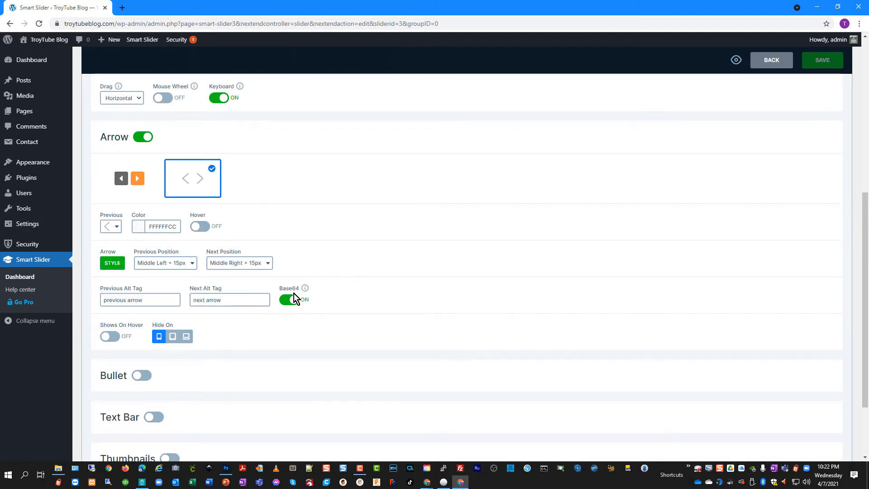
{"action": "left_click", "coordinate": [143, 375]}
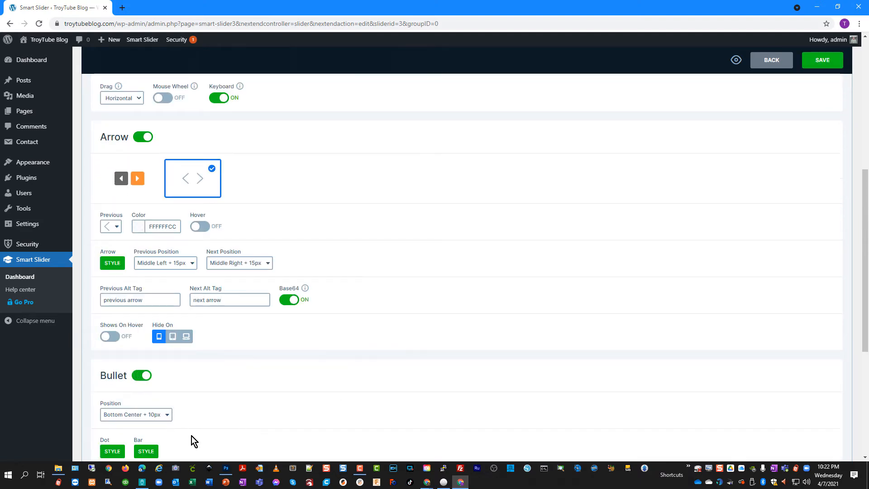
{"action": "scroll", "coordinate": [602, 193], "scroll_direction": "up", "scroll_amount": 3}
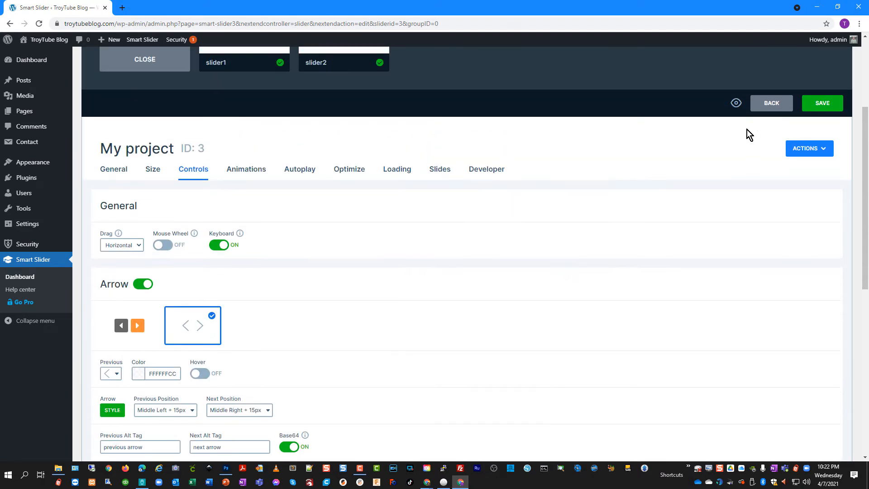
{"action": "left_click", "coordinate": [822, 104]}
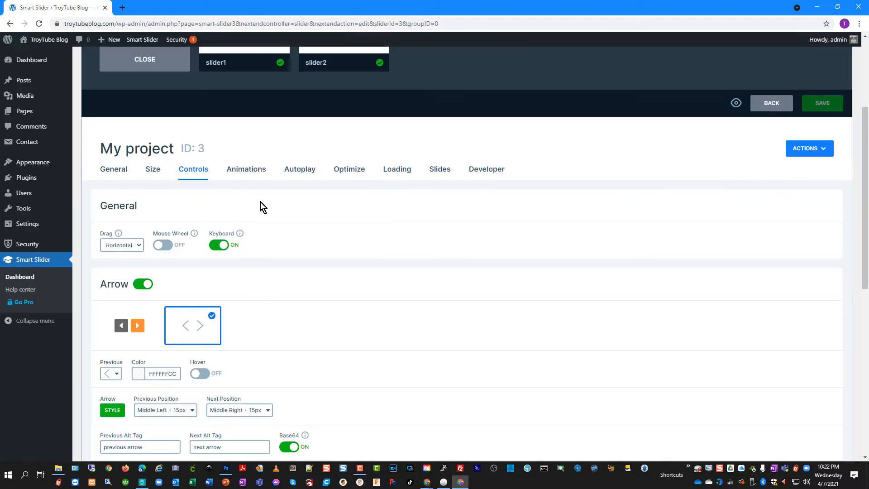
Enable Autoplay for the slider with a slide duration of 3000 ms and save the project.
{"action": "left_click", "coordinate": [249, 171]}
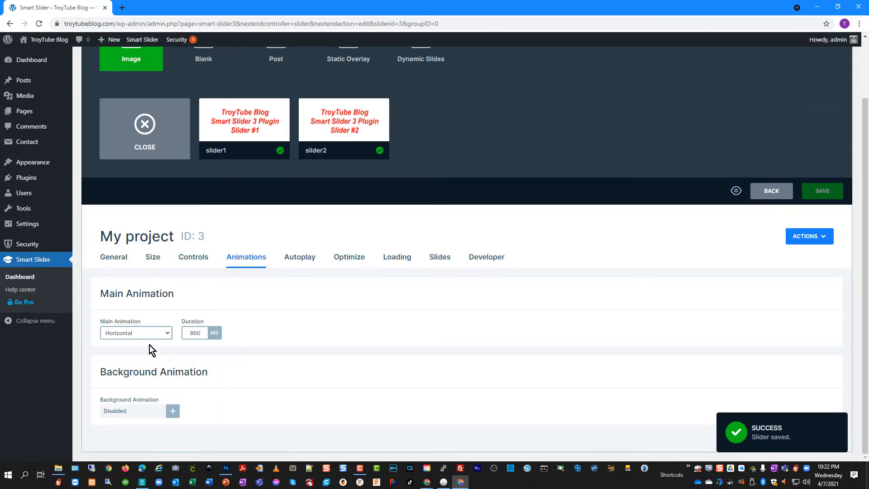
{"action": "left_click", "coordinate": [301, 258]}
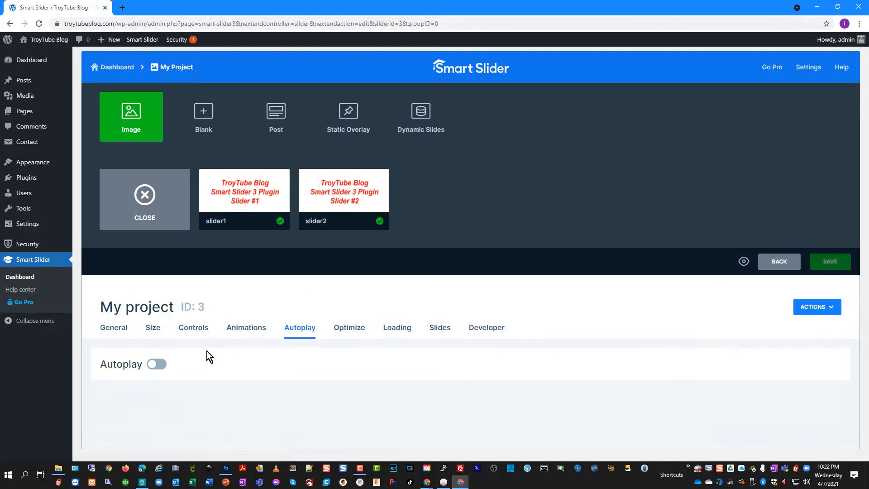
{"action": "left_click", "coordinate": [157, 364]}
{"action": "scroll", "coordinate": [269, 363], "scroll_direction": "down", "scroll_amount": 3}
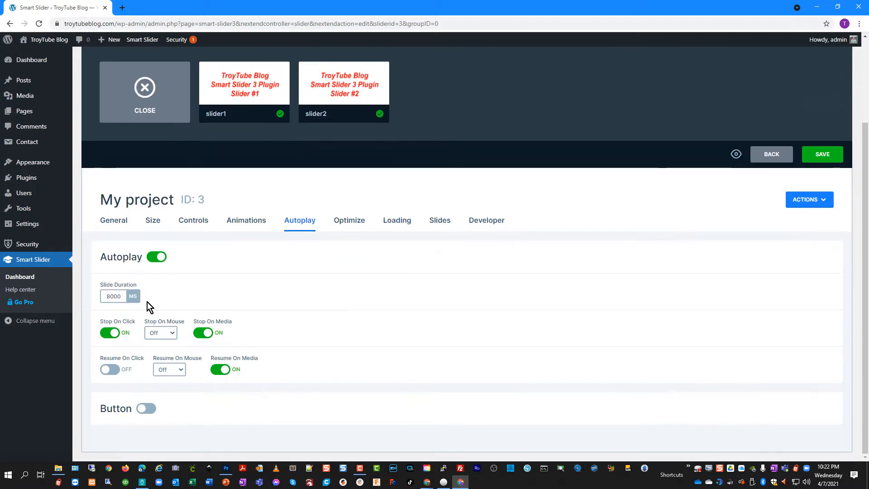
{"action": "double_click", "coordinate": [125, 297]}
{"action": "type", "text": "3000"}
{"action": "scroll", "coordinate": [799, 243], "scroll_direction": "up", "scroll_amount": 1}
{"action": "left_click", "coordinate": [829, 175]}
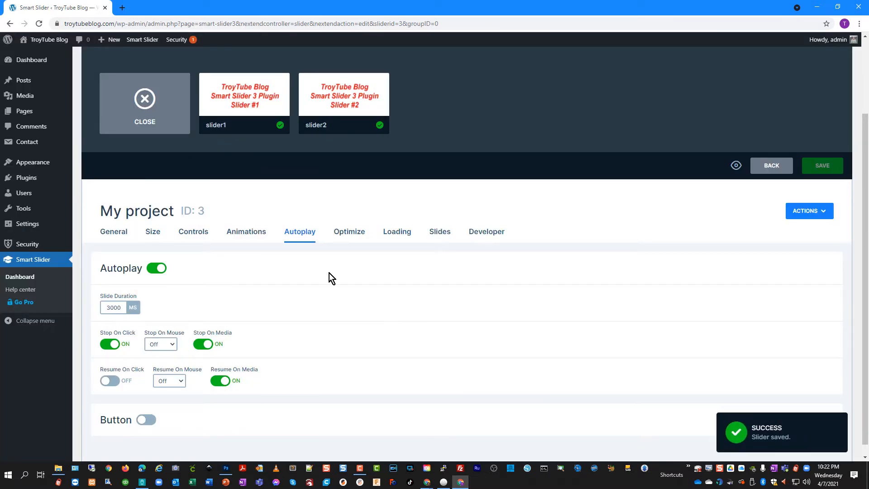
Look through the Optimize, Loading, Slides and Developer settings, and recheck the general and publishing settings.
{"action": "left_click", "coordinate": [351, 232]}
{"action": "left_click", "coordinate": [398, 327]}
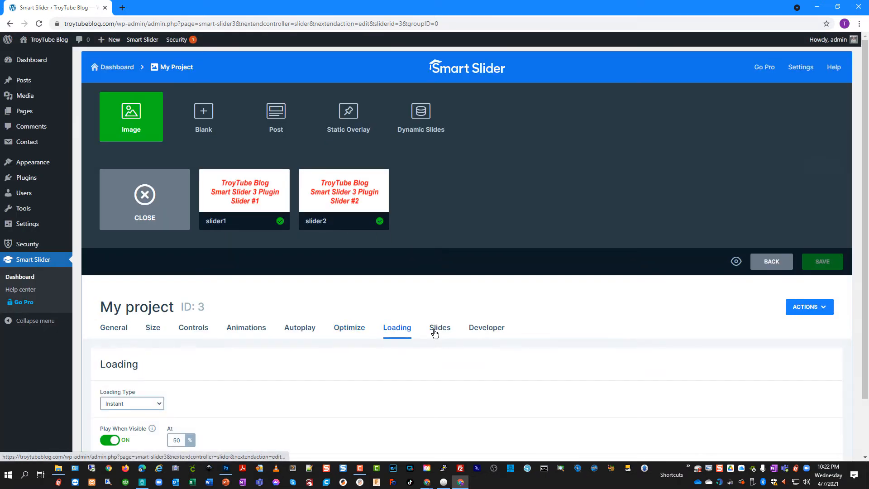
{"action": "left_click", "coordinate": [435, 333]}
{"action": "left_click", "coordinate": [481, 329]}
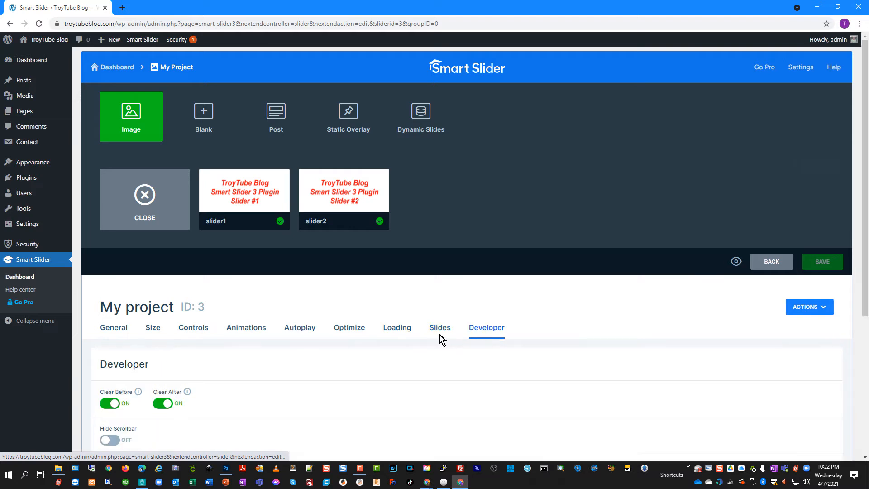
{"action": "left_click", "coordinate": [121, 333]}
{"action": "scroll", "coordinate": [270, 360], "scroll_direction": "down", "scroll_amount": 4}
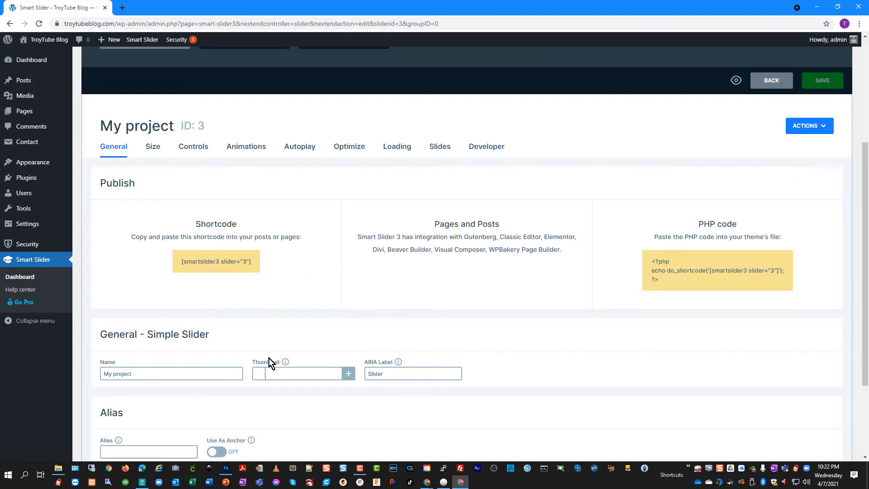
{"action": "scroll", "coordinate": [288, 347], "scroll_direction": "up", "scroll_amount": 2}
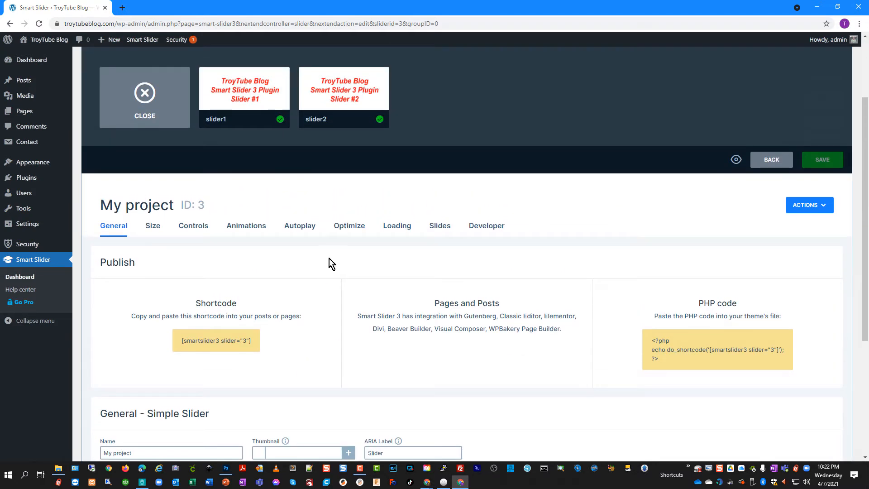
{"action": "scroll", "coordinate": [274, 272], "scroll_direction": "up", "scroll_amount": 1}
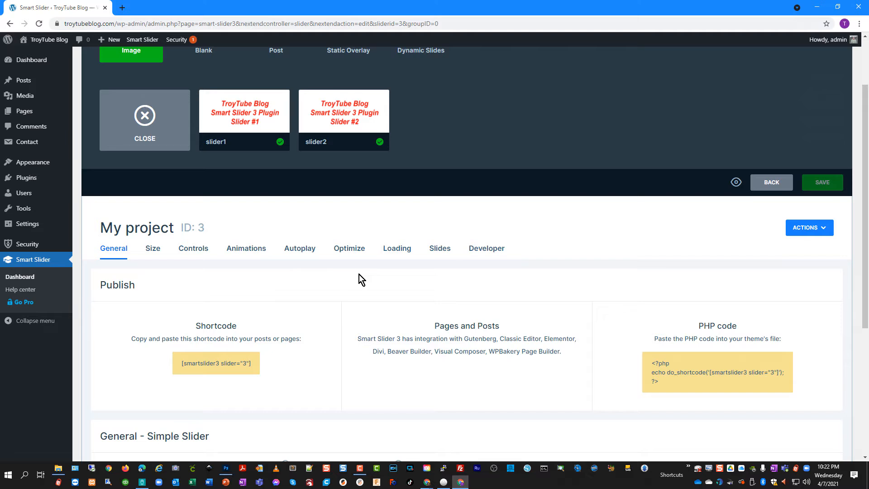
{"action": "scroll", "coordinate": [319, 288], "scroll_direction": "up", "scroll_amount": 2}
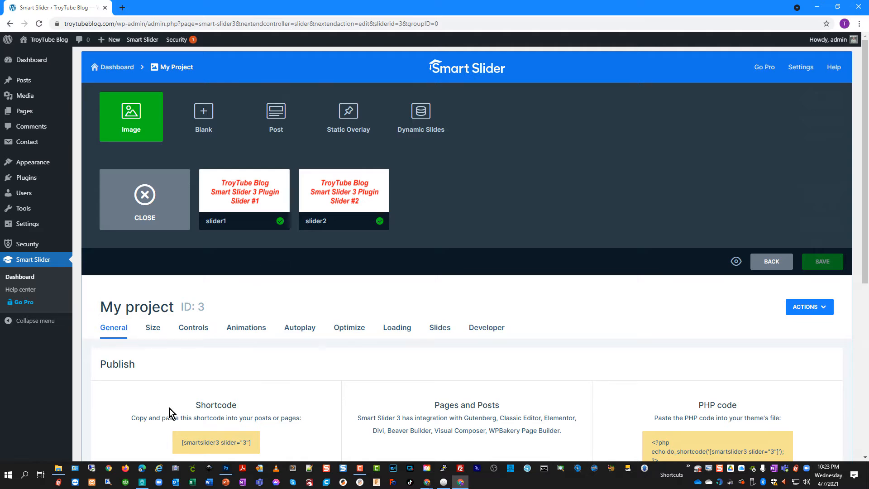
{"action": "scroll", "coordinate": [277, 370], "scroll_direction": "down", "scroll_amount": 4}
{"action": "scroll", "coordinate": [228, 317], "scroll_direction": "up", "scroll_amount": 4}
Open the slider1 slide in the slide editor.
{"action": "mouse_move", "coordinate": [242, 193]}
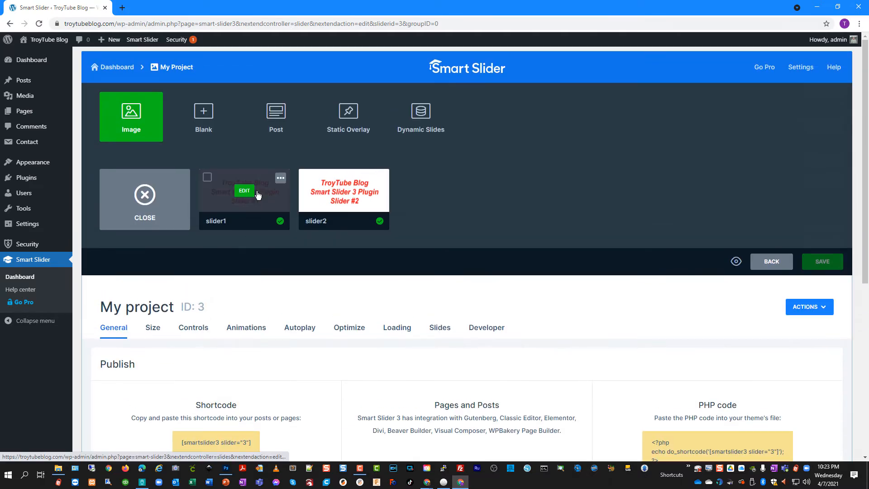
{"action": "left_click", "coordinate": [244, 192]}
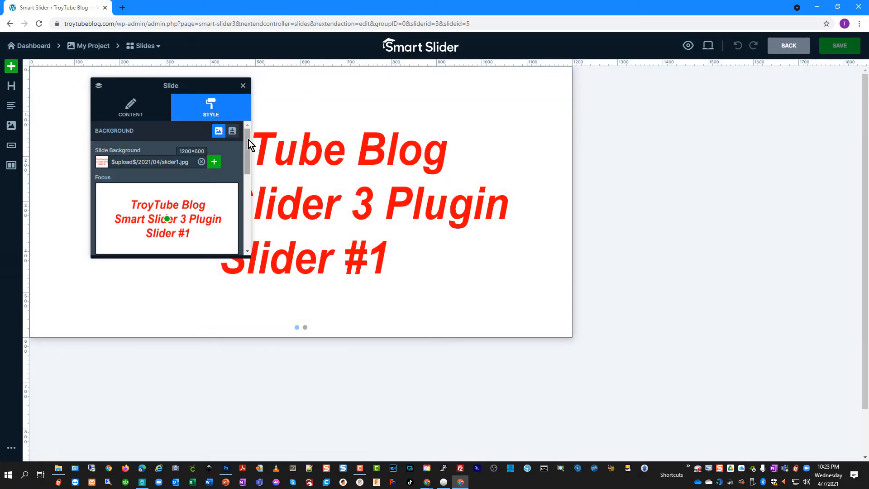
Link the slider1 slide to the site's Blog page, save the slide and return to the project overview.
{"action": "left_click_drag", "start_coordinate": [248, 137], "coordinate": [249, 176]}
{"action": "left_click", "coordinate": [144, 112]}
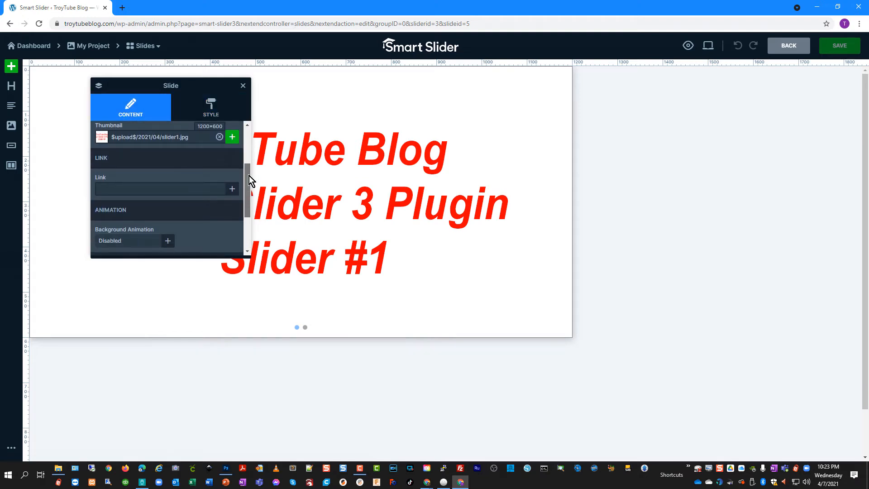
{"action": "left_click", "coordinate": [231, 191]}
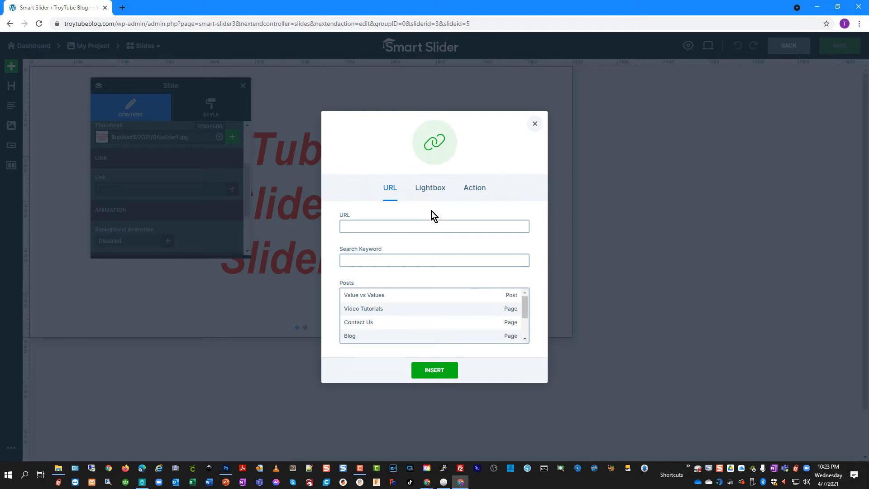
{"action": "left_click", "coordinate": [353, 337]}
{"action": "left_click", "coordinate": [432, 374]}
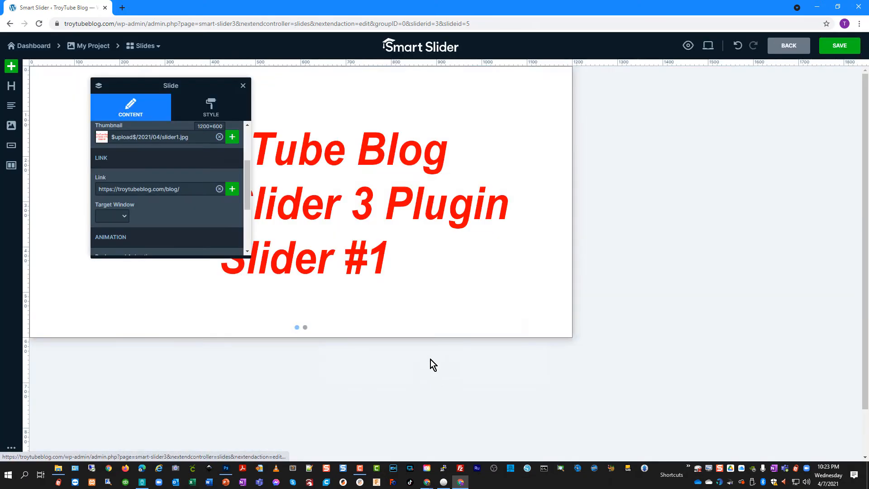
{"action": "left_click", "coordinate": [831, 49]}
{"action": "left_click", "coordinate": [103, 49]}
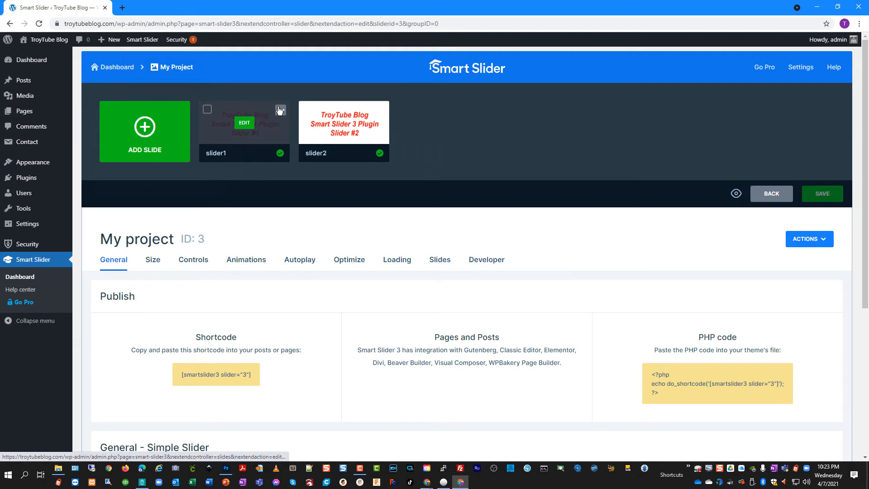
Link the slider2 slide to the Contact Us page, save the slide and return to the project overview.
{"action": "left_click", "coordinate": [344, 123]}
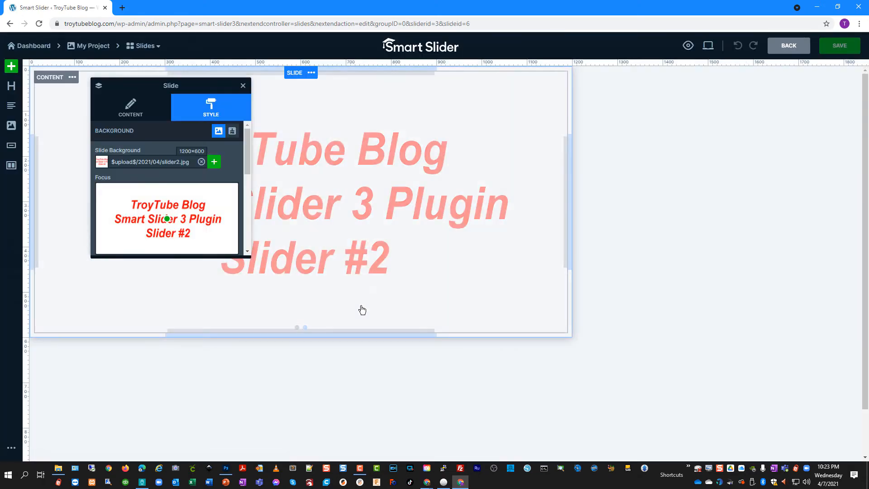
{"action": "left_click", "coordinate": [131, 109]}
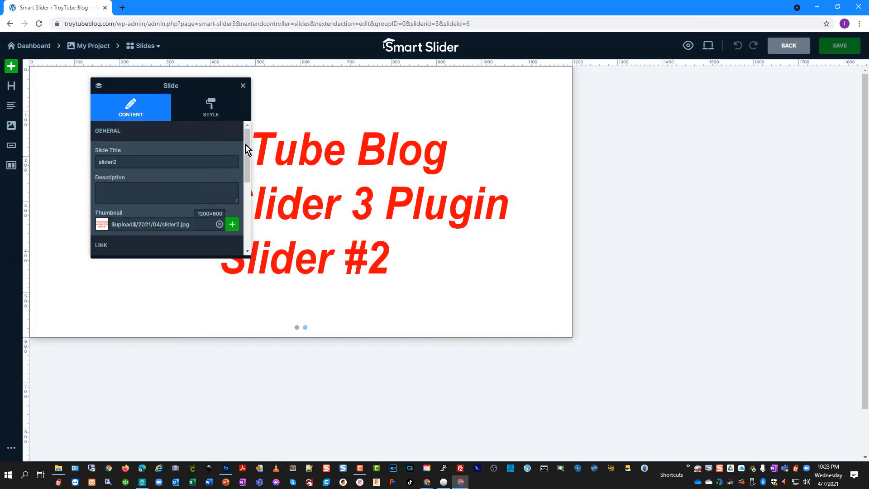
{"action": "scroll", "coordinate": [246, 145], "scroll_direction": "down", "scroll_amount": 5}
{"action": "scroll", "coordinate": [220, 183], "scroll_direction": "up", "scroll_amount": 3}
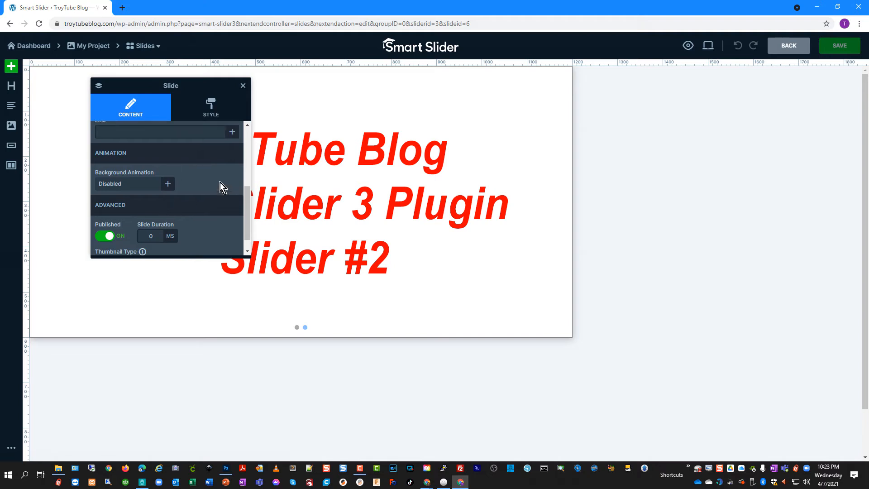
{"action": "left_click", "coordinate": [235, 195]}
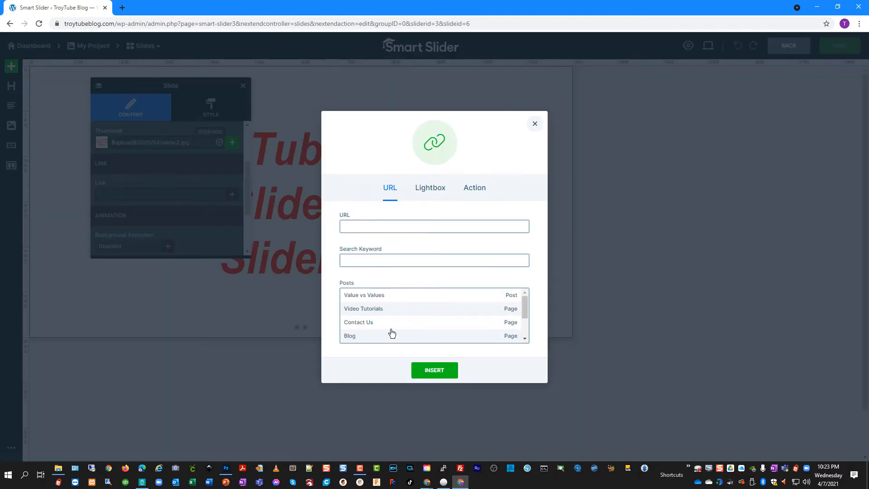
{"action": "left_click", "coordinate": [371, 323]}
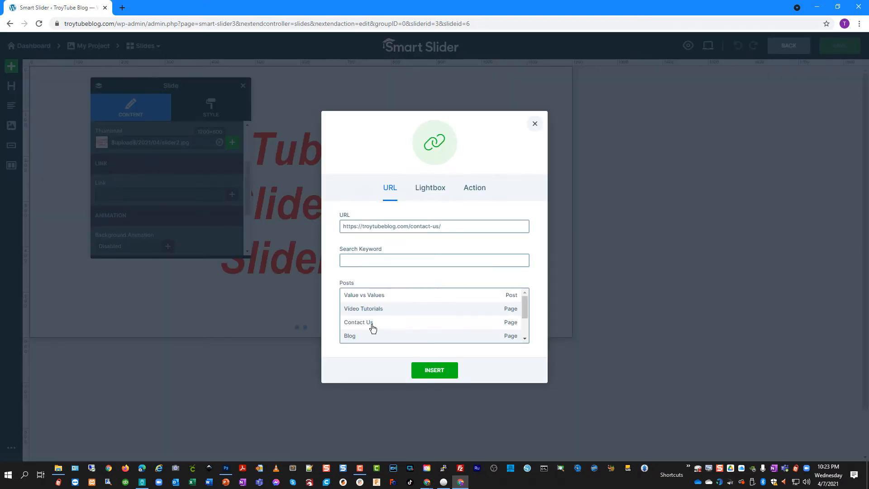
{"action": "left_click", "coordinate": [434, 371]}
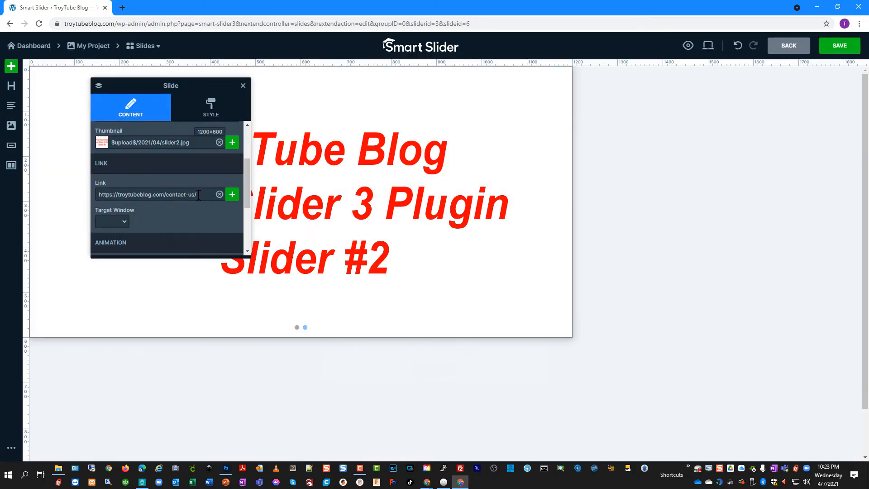
{"action": "left_click", "coordinate": [837, 45]}
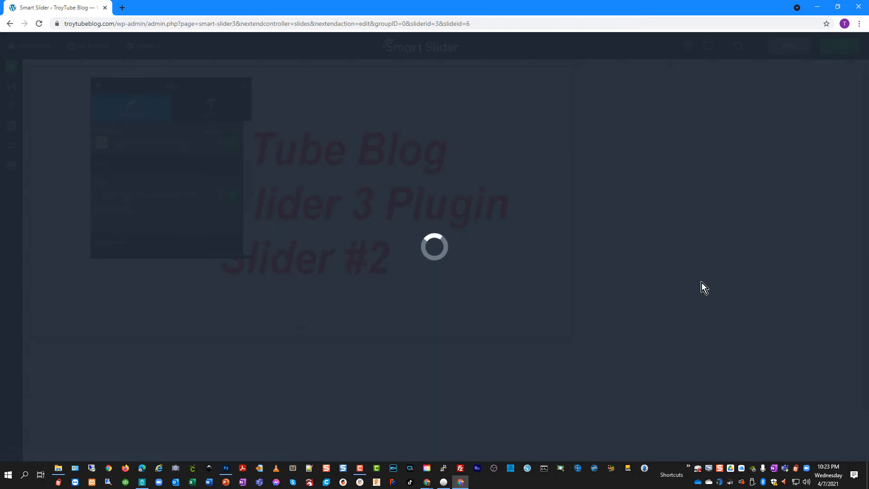
{"action": "left_click", "coordinate": [91, 46]}
Copy the project's publishing shortcode [smartslider3 slider="3"].
{"action": "scroll", "coordinate": [296, 335], "scroll_direction": "down", "scroll_amount": 4}
{"action": "scroll", "coordinate": [407, 294], "scroll_direction": "down", "scroll_amount": 2}
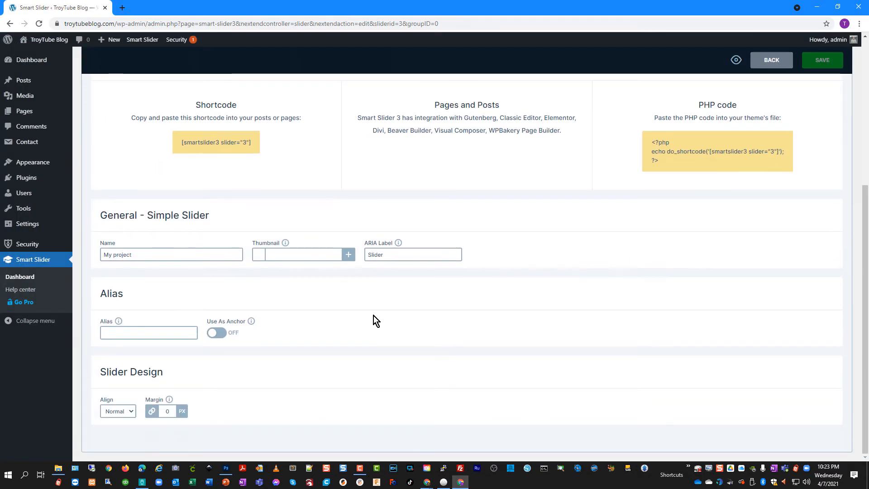
{"action": "scroll", "coordinate": [295, 335], "scroll_direction": "up", "scroll_amount": 5}
{"action": "mouse_move", "coordinate": [257, 141]}
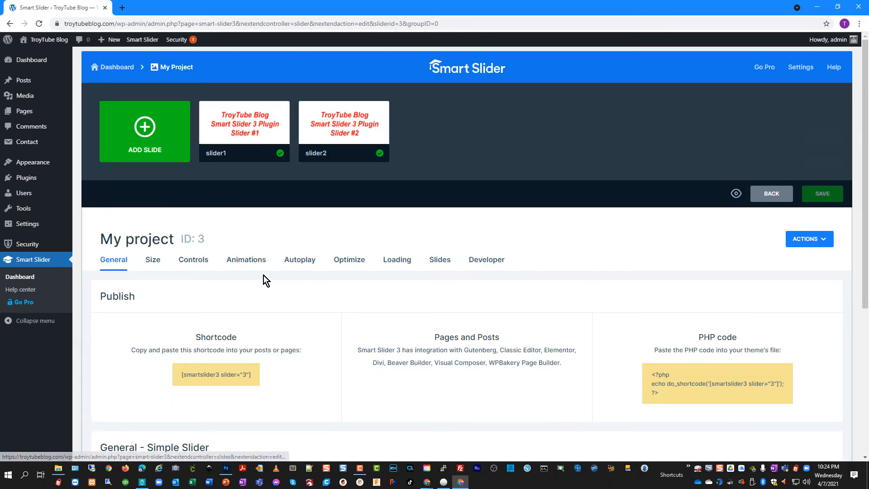
{"action": "scroll", "coordinate": [271, 313], "scroll_direction": "down", "scroll_amount": 1}
{"action": "left_click", "coordinate": [250, 345]}
{"action": "key", "text": "ctrl+c"}
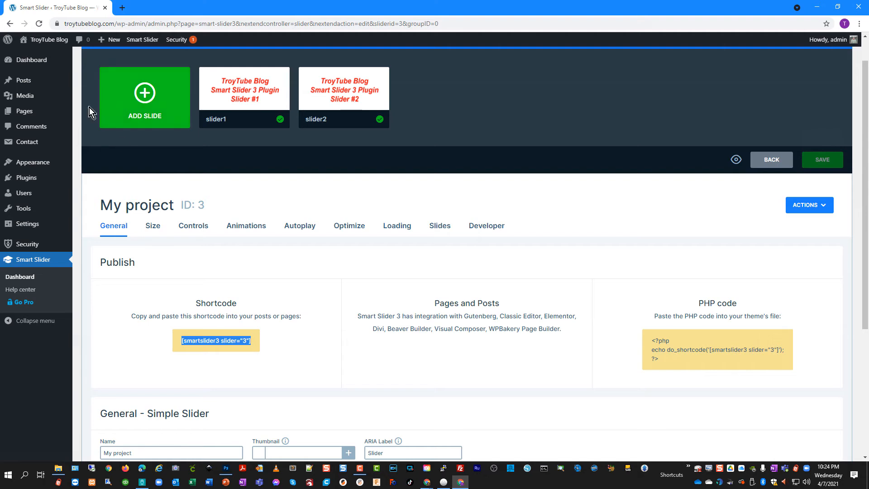
Insert the copied shortcode on its own line above the Home page's first heading and update the page.
{"action": "mouse_move", "coordinate": [20, 113]}
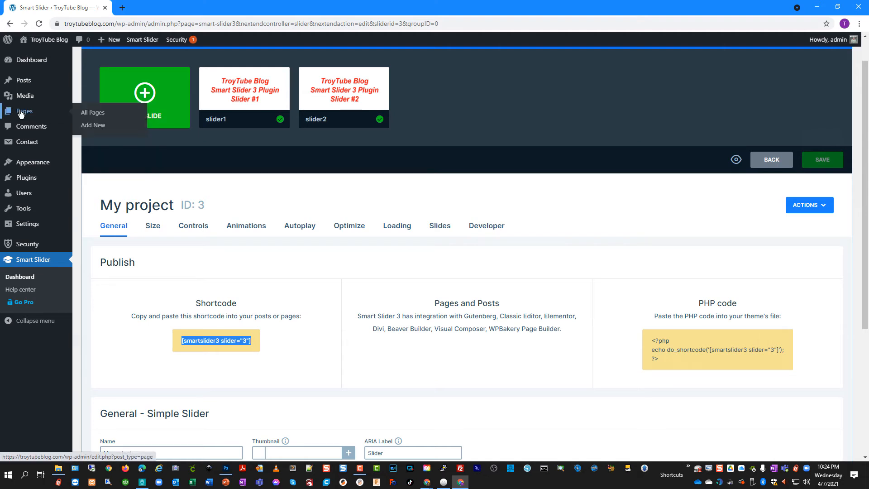
{"action": "left_click", "coordinate": [113, 117]}
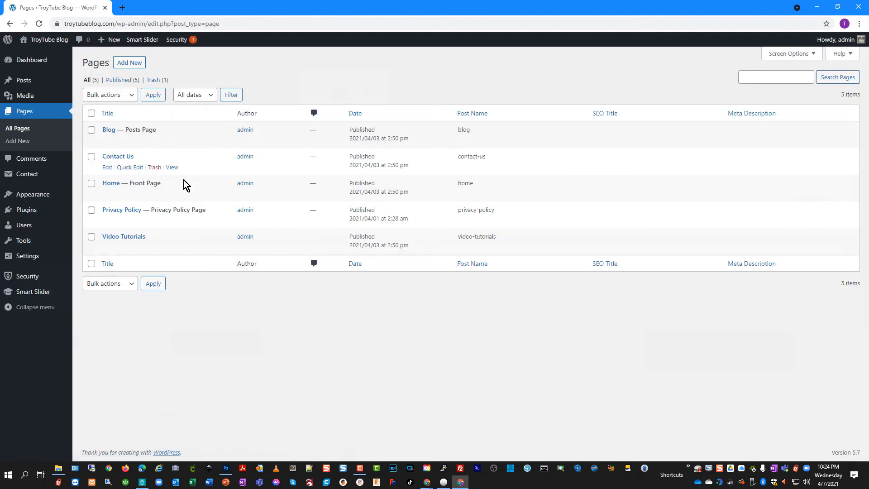
{"action": "left_click", "coordinate": [107, 193]}
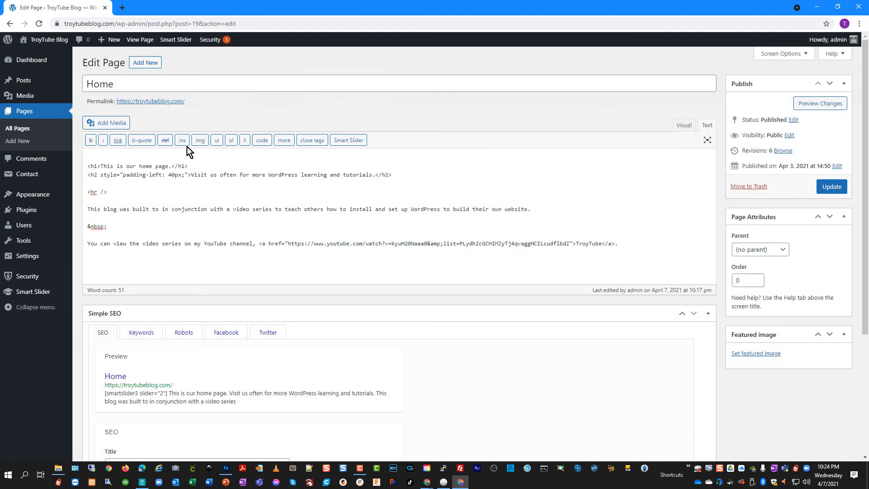
{"action": "key", "text": "ctrl+v"}
{"action": "key", "text": "Return"}
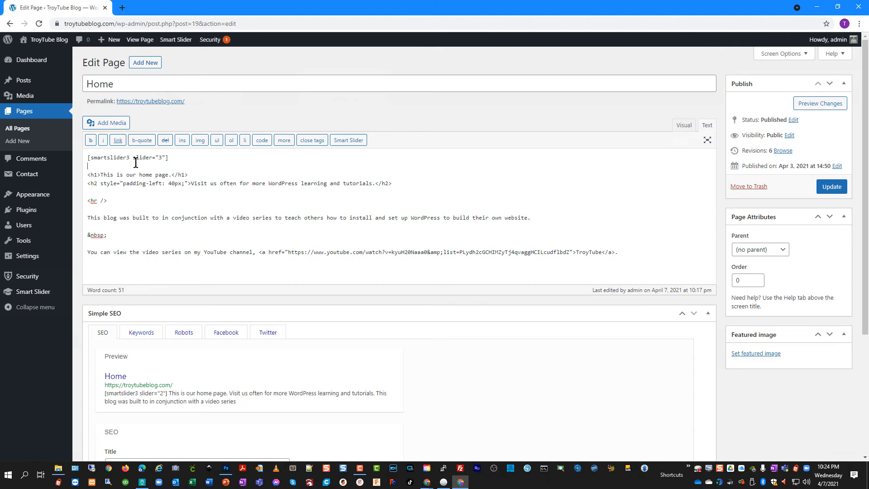
{"action": "left_click", "coordinate": [833, 187]}
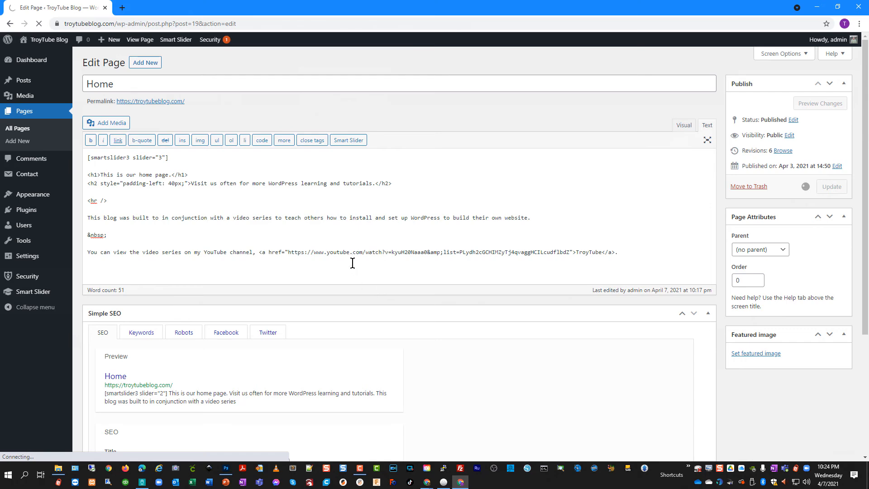
View the published Home page in a new tab and test the slider's bullets and swiping between slides.
{"action": "middle_click", "coordinate": [146, 41]}
{"action": "left_click", "coordinate": [159, 9]}
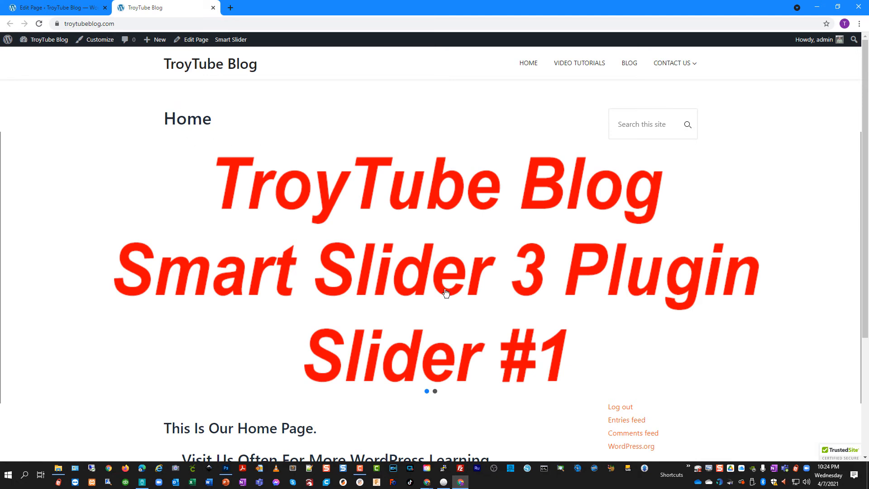
{"action": "scroll", "coordinate": [412, 335], "scroll_direction": "down", "scroll_amount": 1}
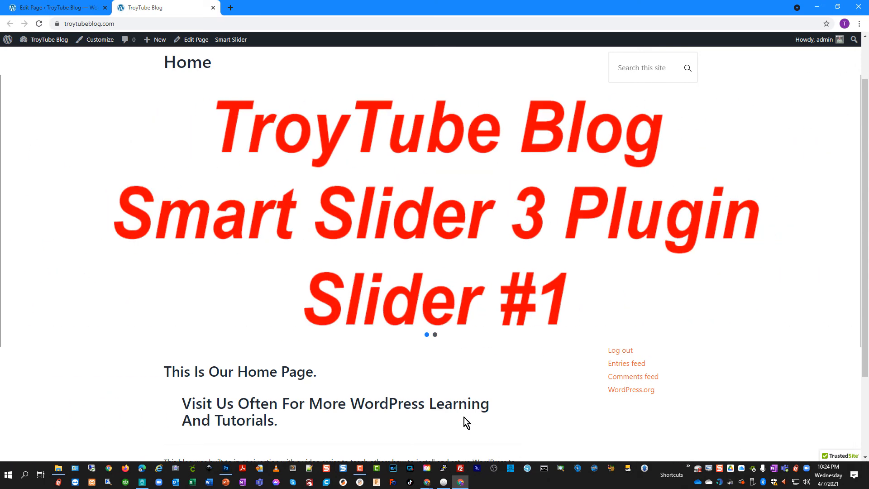
{"action": "scroll", "coordinate": [458, 403], "scroll_direction": "up", "scroll_amount": 1}
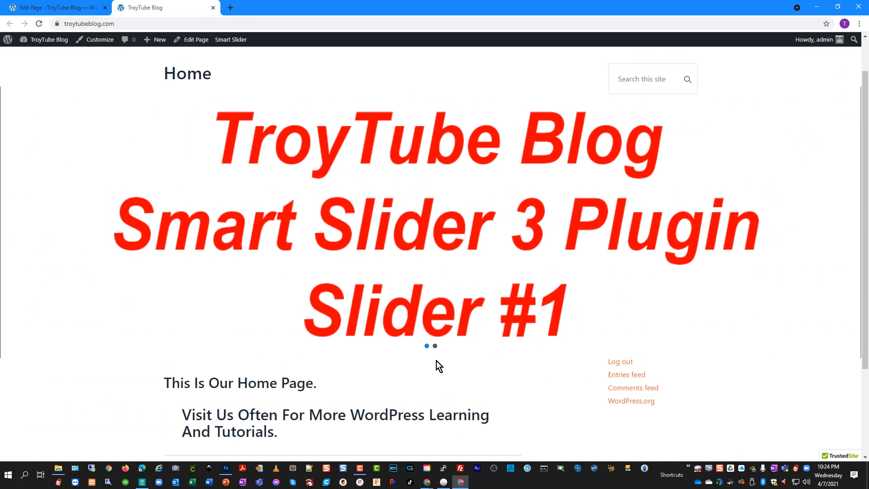
{"action": "left_click", "coordinate": [435, 347]}
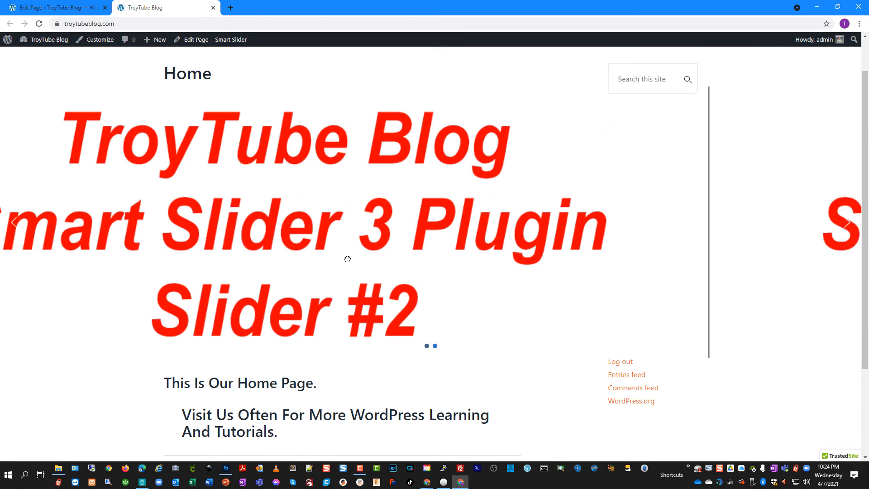
{"action": "left_click_drag", "start_coordinate": [611, 264], "coordinate": [780, 261]}
{"action": "left_click_drag", "start_coordinate": [306, 259], "coordinate": [646, 262]}
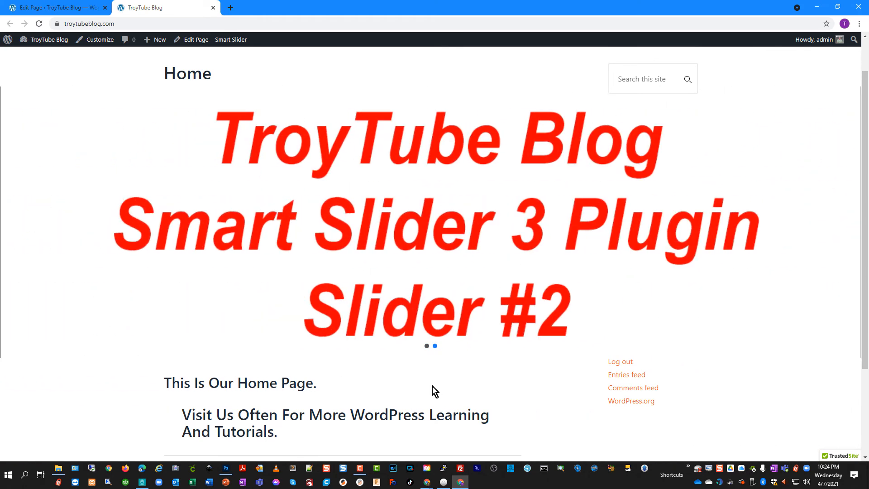
Test the links of both slides on the live page, returning to the Home page after each one.
{"action": "left_click", "coordinate": [441, 256]}
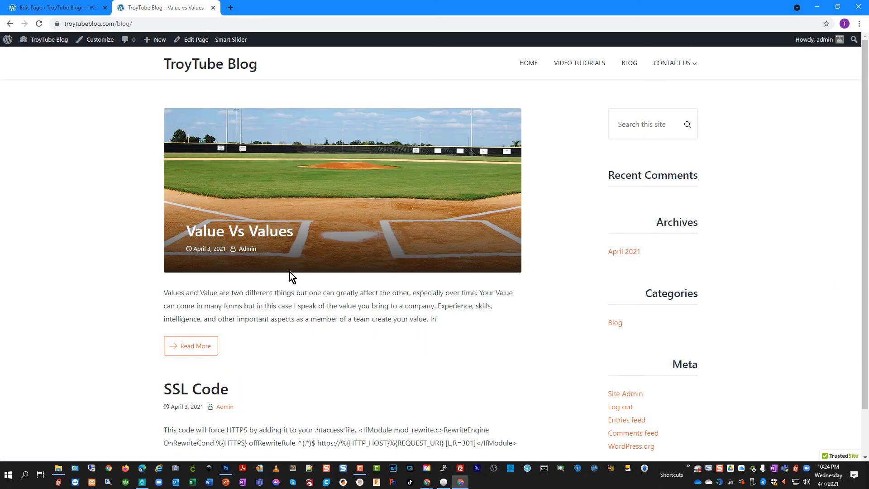
{"action": "left_click", "coordinate": [10, 23]}
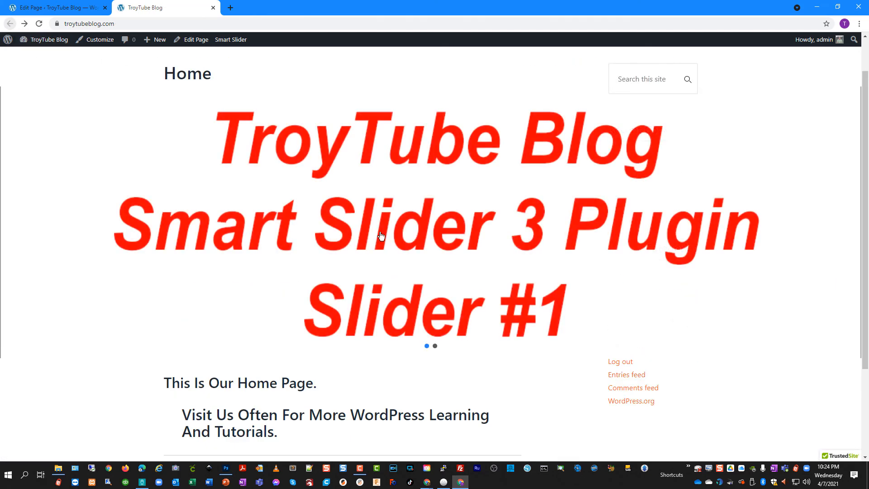
{"action": "left_click", "coordinate": [436, 283]}
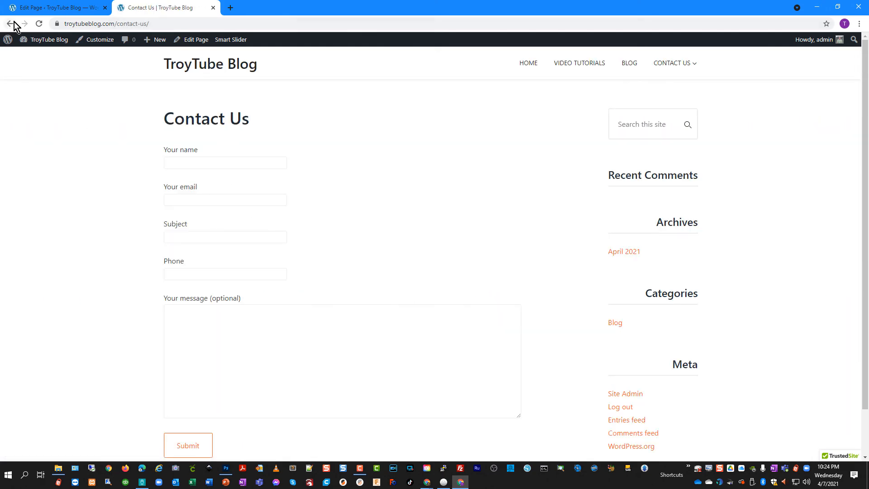
{"action": "left_click", "coordinate": [9, 23]}
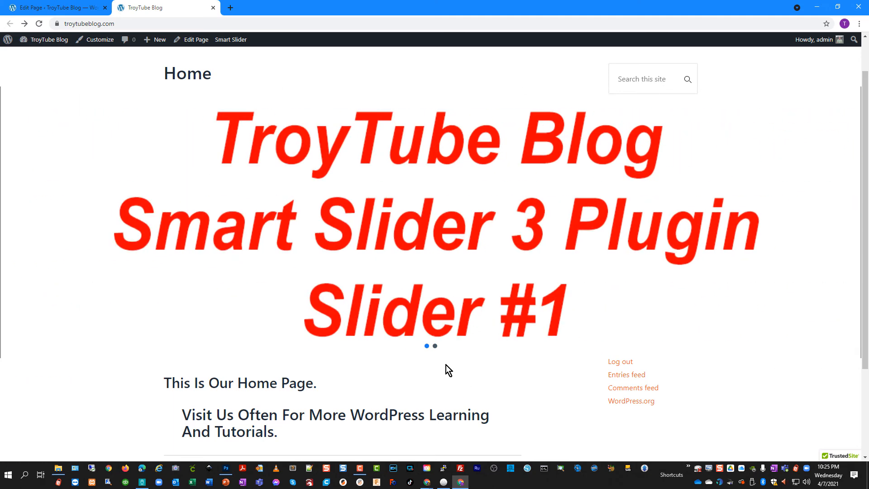
{"action": "scroll", "coordinate": [454, 373], "scroll_direction": "down", "scroll_amount": 3}
{"action": "scroll", "coordinate": [454, 373], "scroll_direction": "up", "scroll_amount": 3}
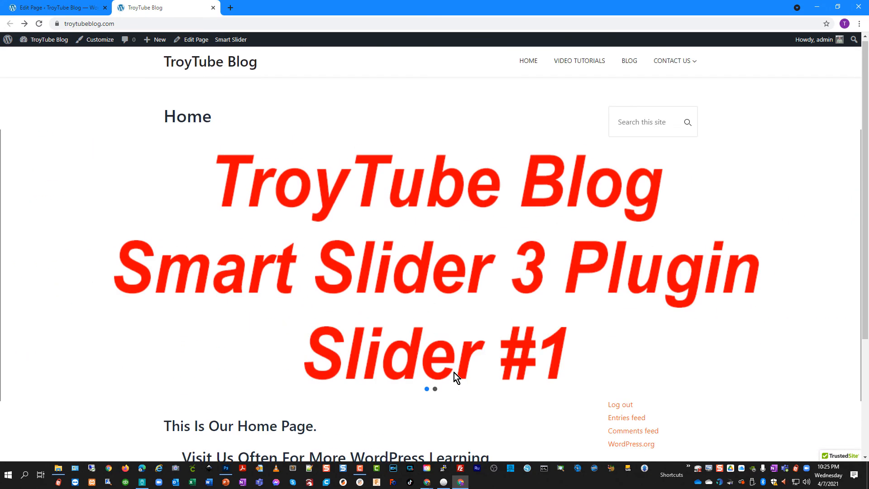